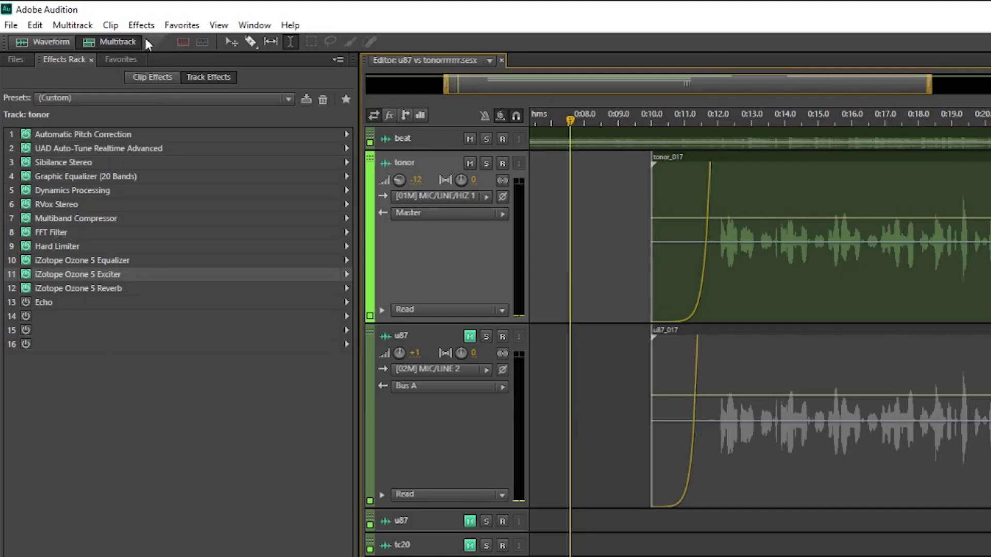
click(141, 25)
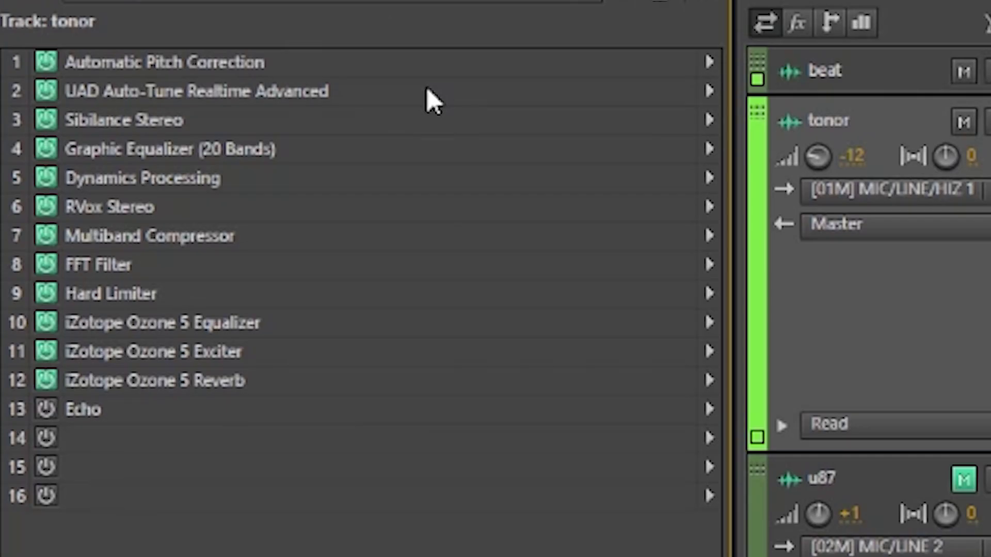
click(427, 89)
click(356, 121)
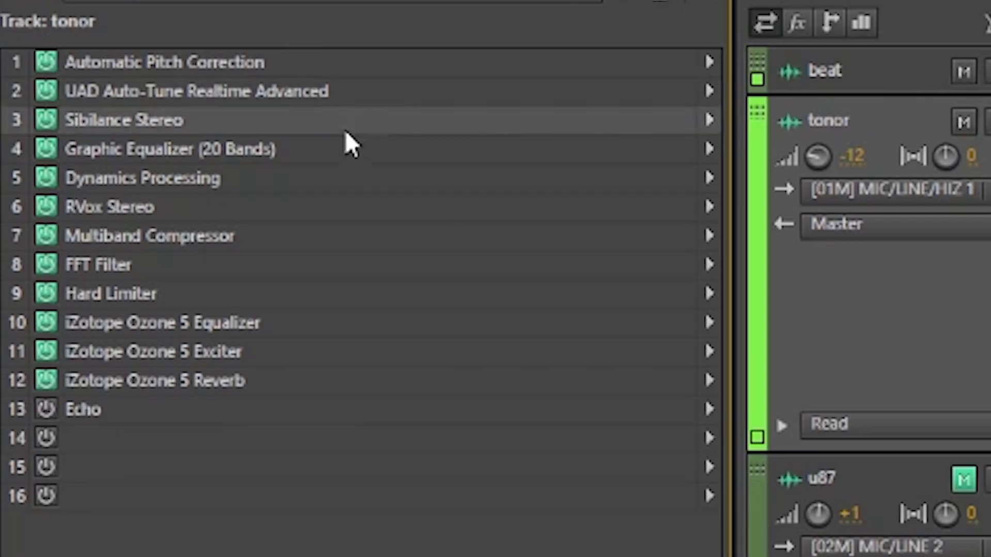
click(198, 208)
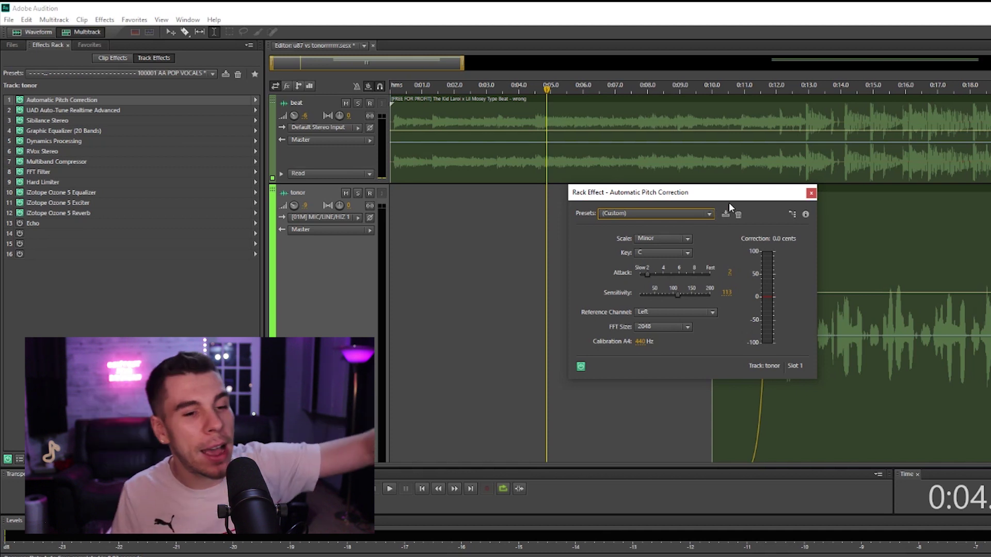
Step: Set the Automatic Pitch Correction attack to 2 and its sensitivity to 110 on the tonor track
drag(729, 193, 617, 188)
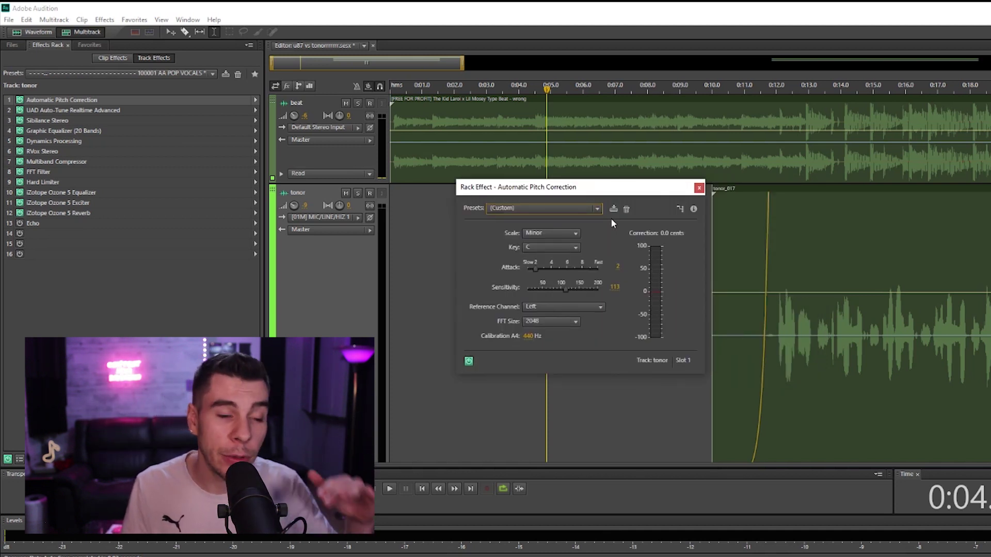
drag(599, 188, 631, 174)
click(599, 274)
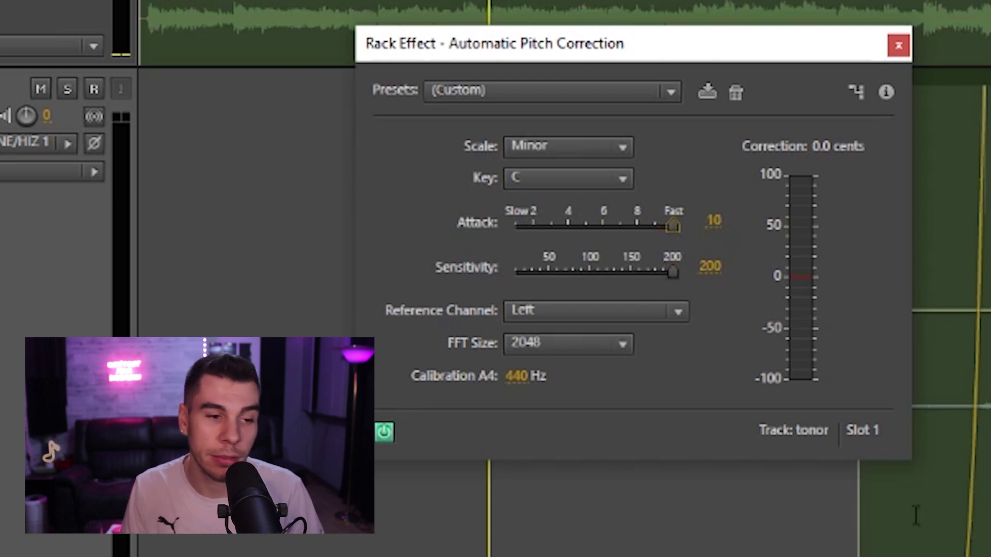
click(533, 225)
click(596, 272)
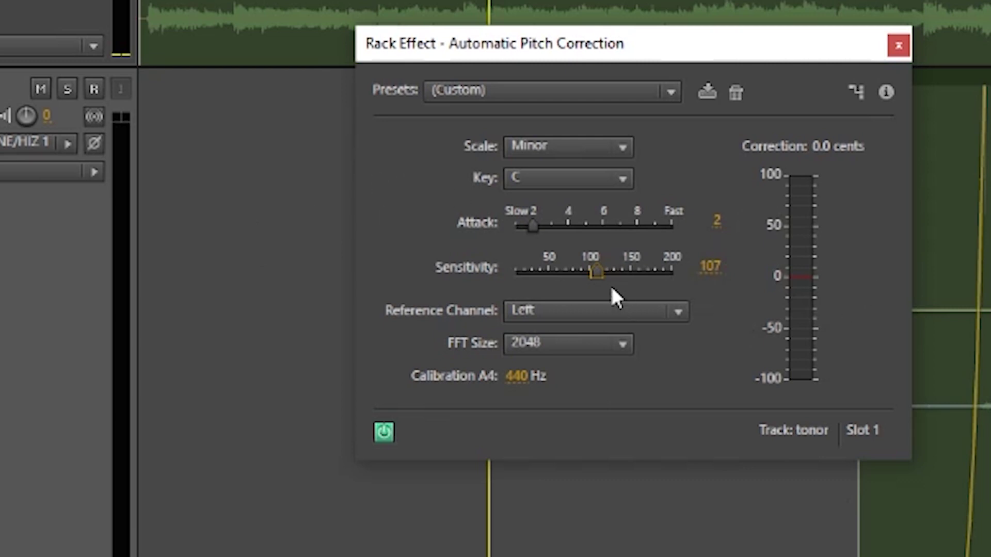
click(710, 267)
text(110)
key(Return)
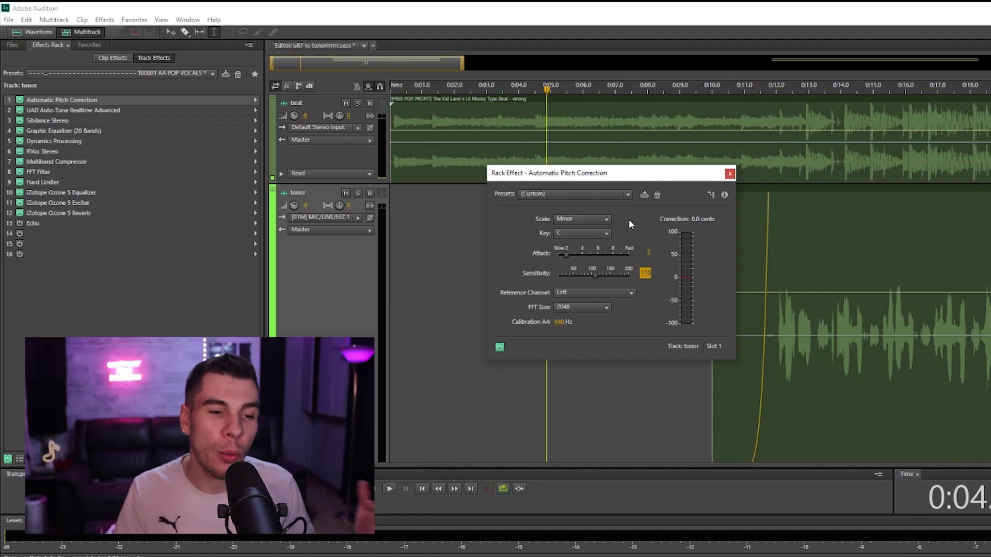
Step: Try the Major scale in Automatic Pitch Correction, restore Minor, and close the effect
click(602, 219)
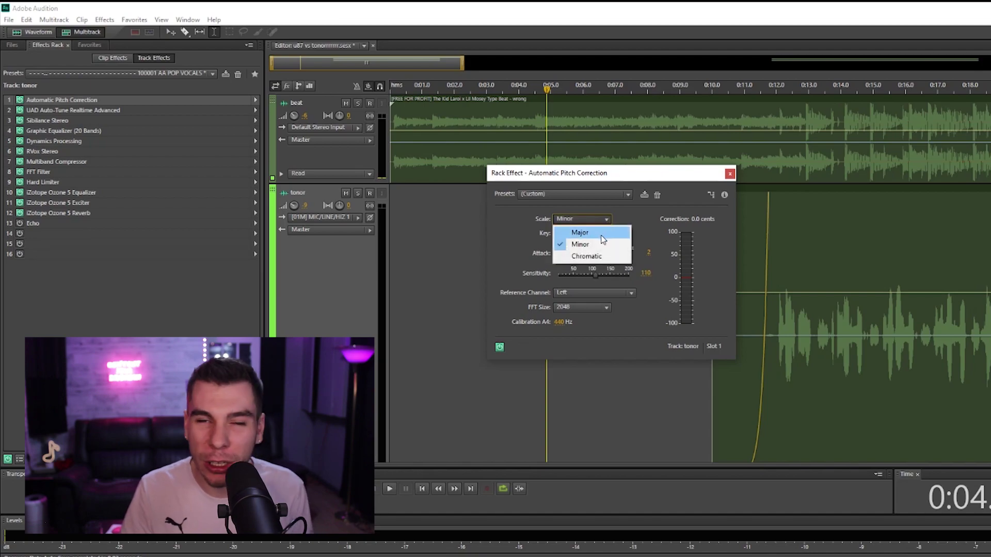
click(603, 230)
click(583, 233)
click(651, 153)
click(651, 153)
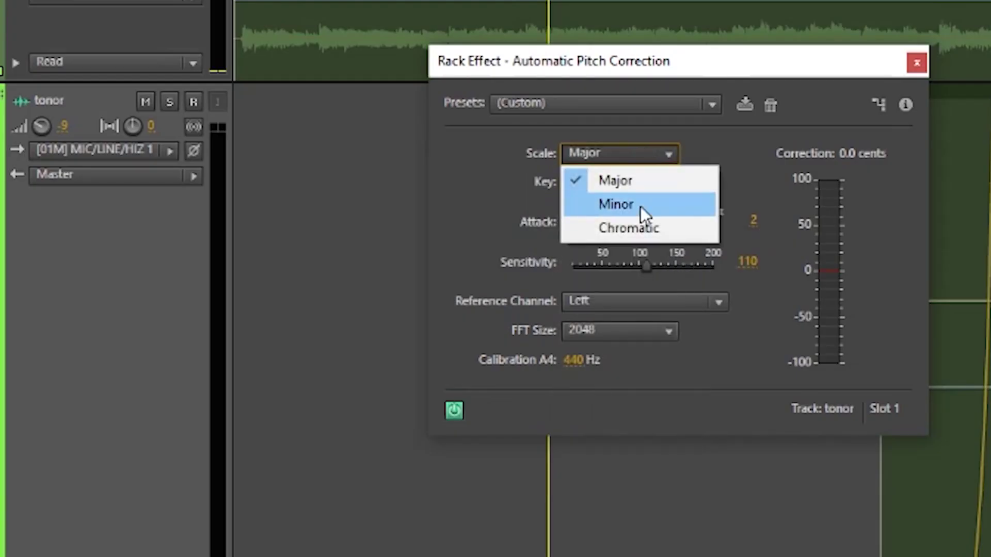
click(641, 206)
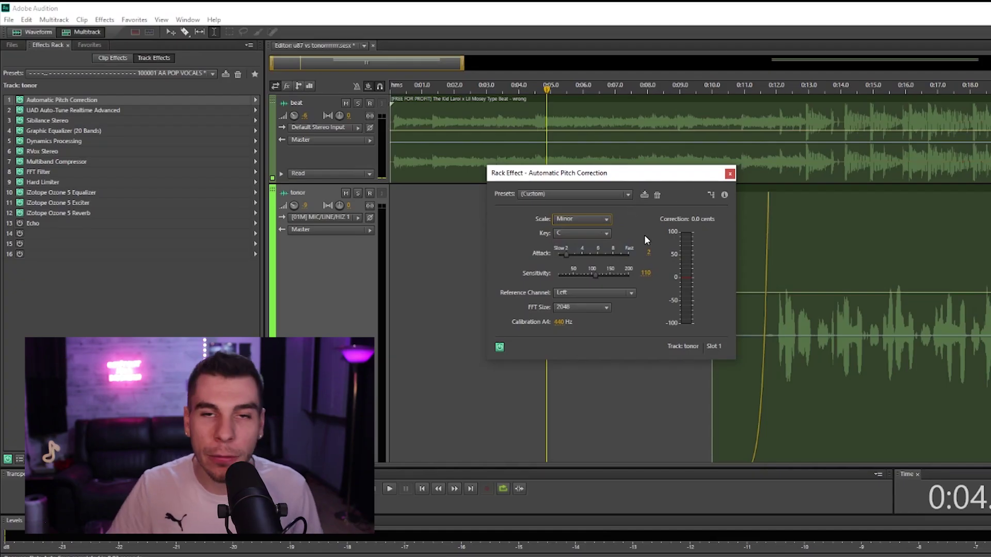
click(730, 174)
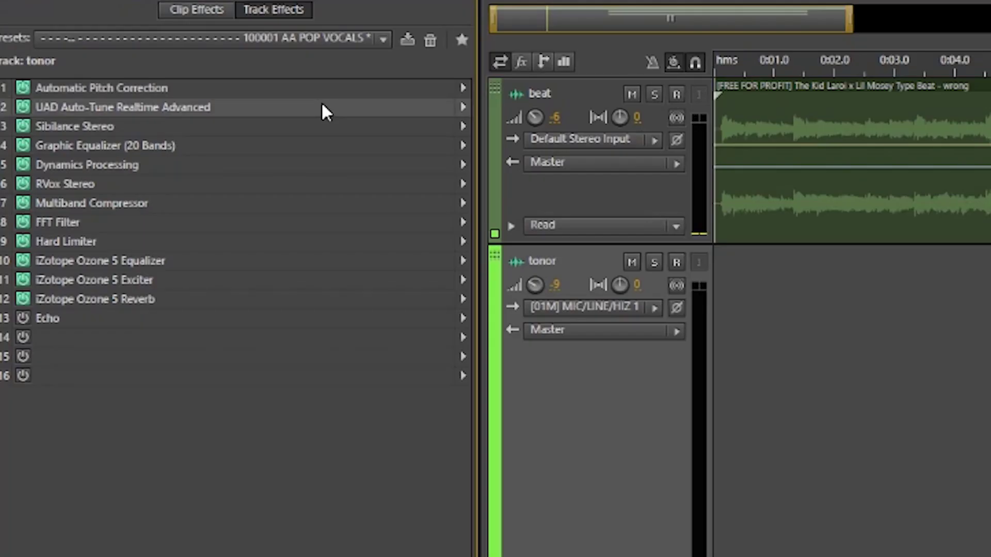
Step: Open UAD Auto-Tune Realtime Advanced, try a retune speed of 0 before restoring 21, and review the available scales
double_click(322, 107)
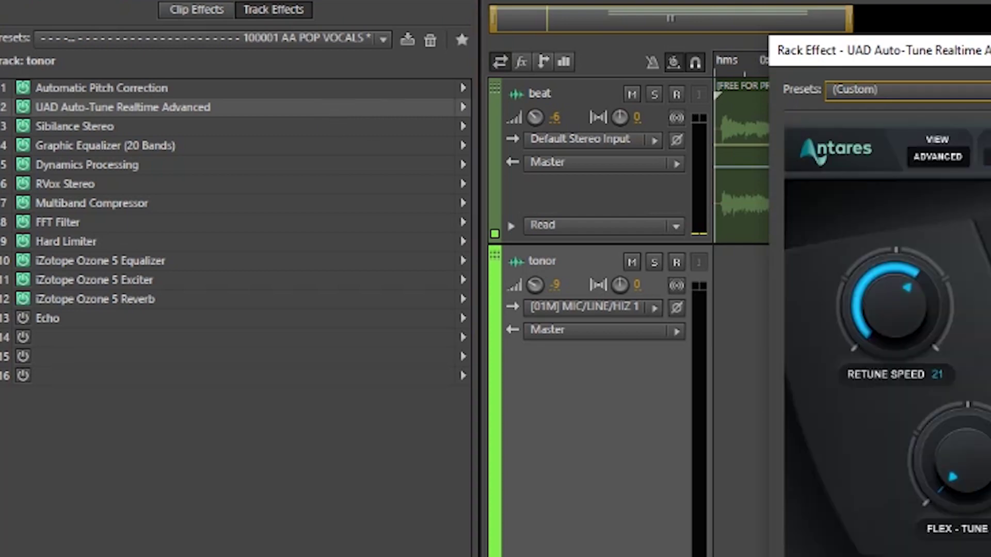
drag(710, 84, 759, 104)
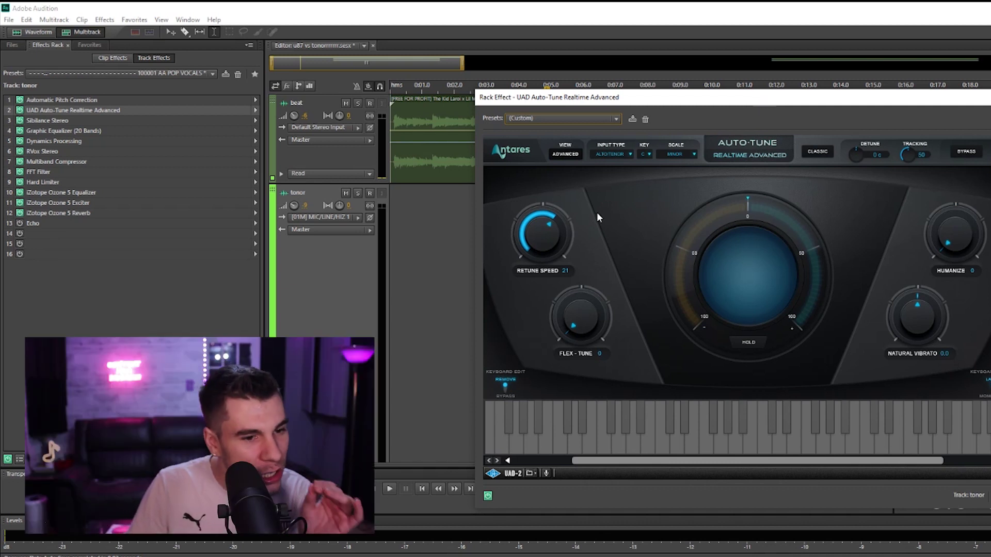
drag(536, 219, 557, 242)
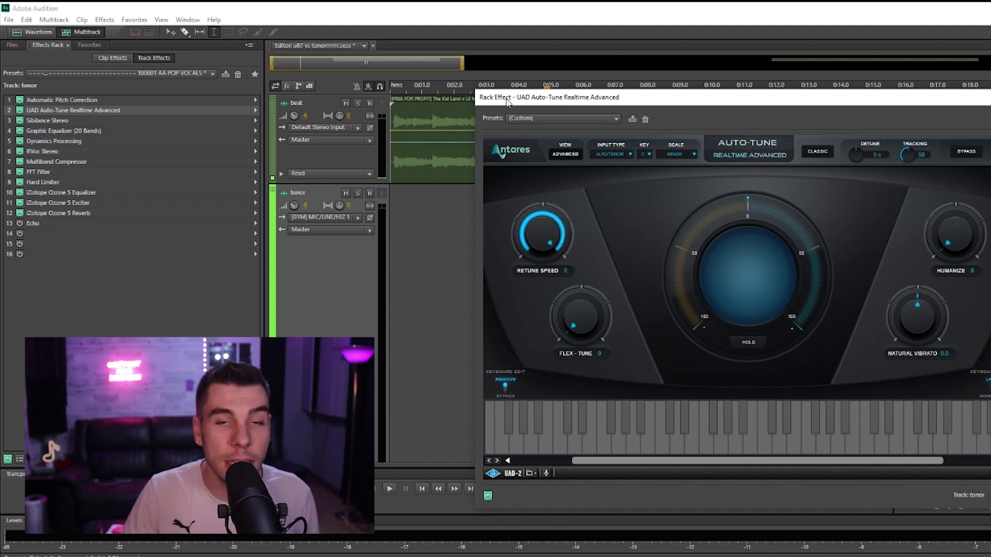
drag(542, 235, 527, 267)
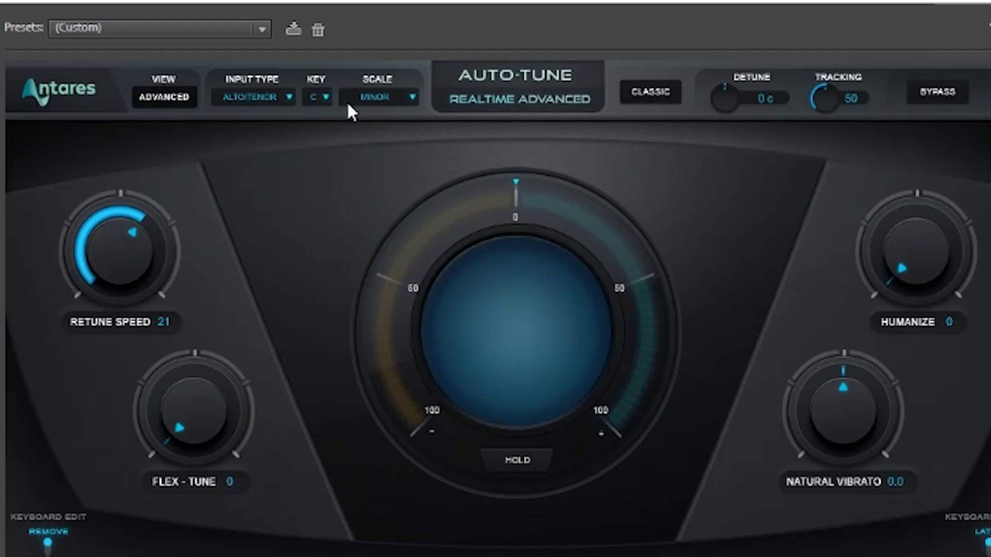
click(671, 154)
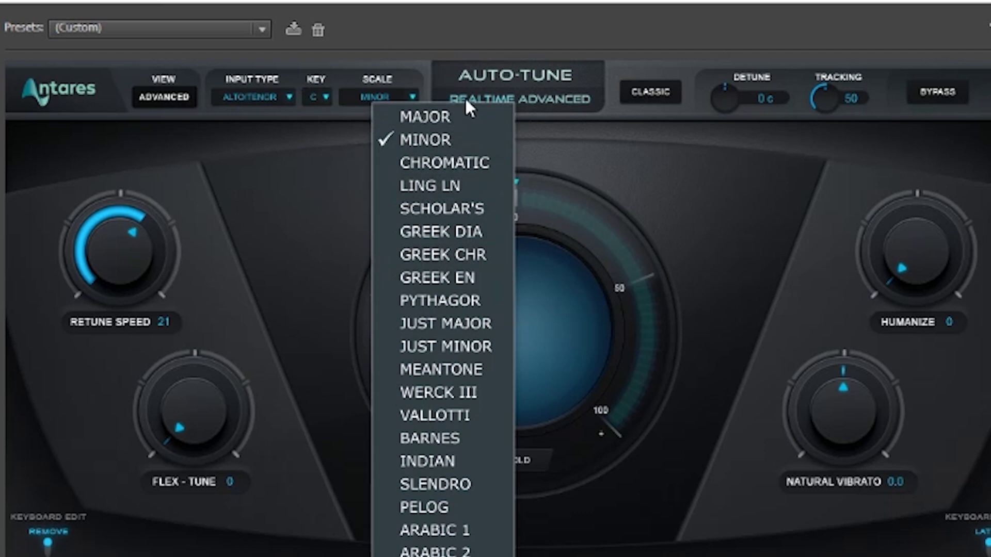
click(361, 54)
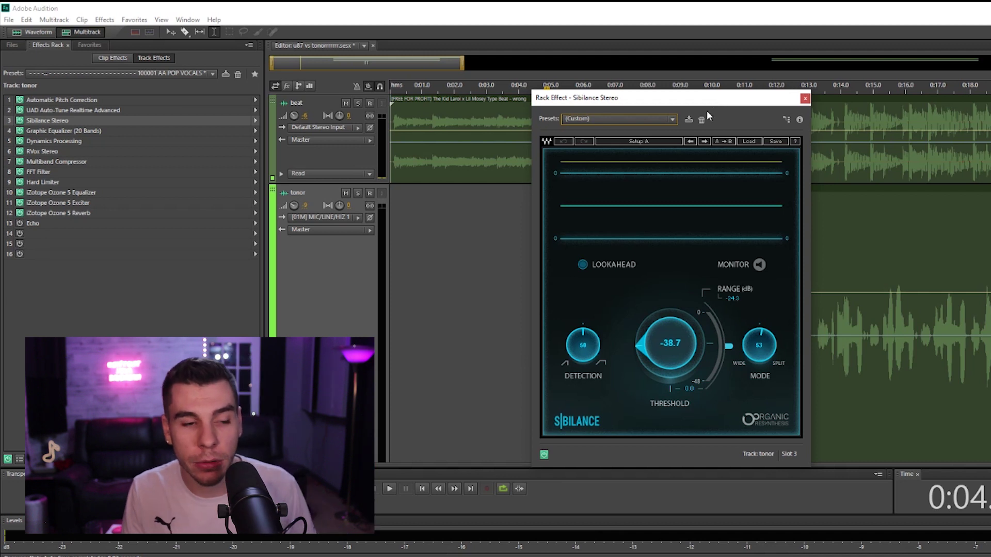
Step: Examine the Sibilance Stereo effect's detection, threshold, range and mode settings
drag(705, 98, 794, 78)
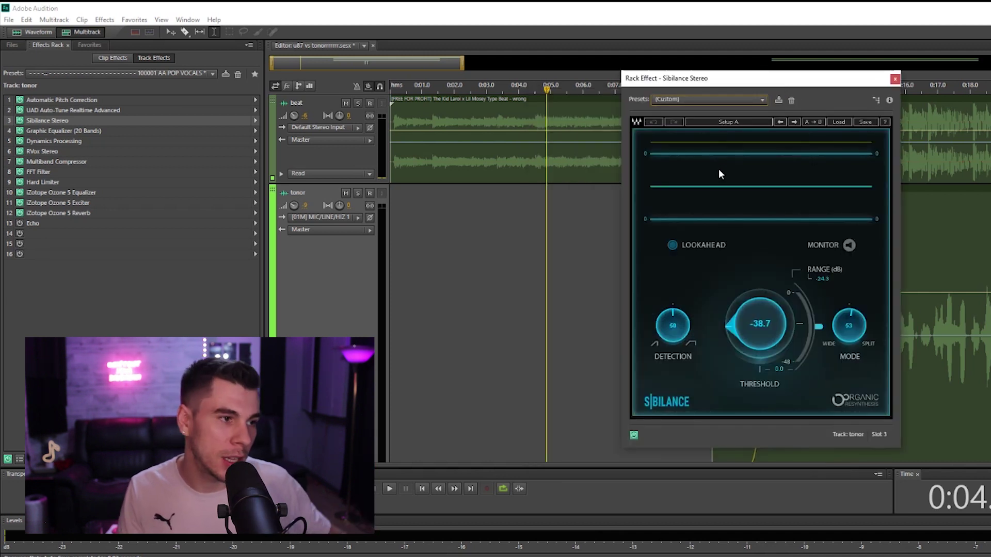
drag(804, 85, 692, 114)
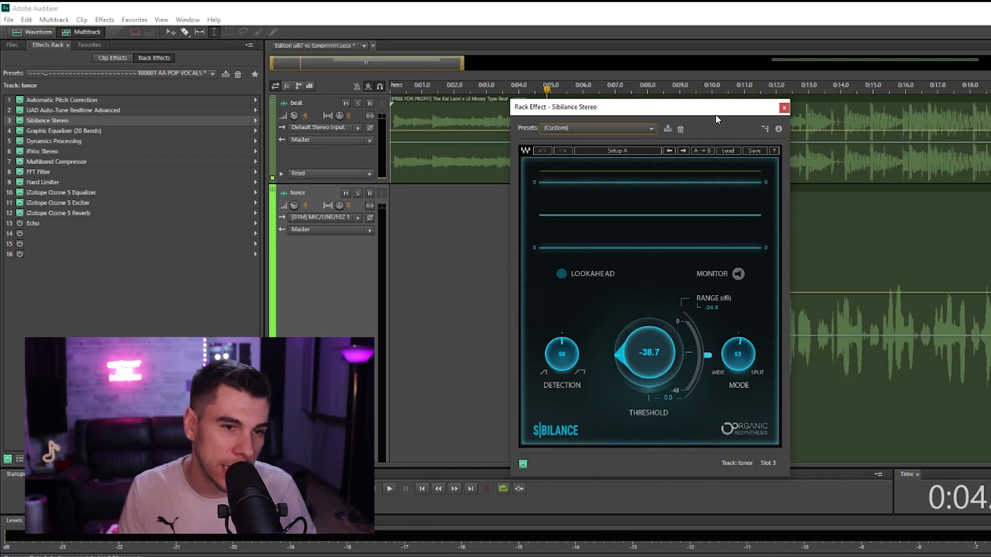
drag(715, 116, 591, 117)
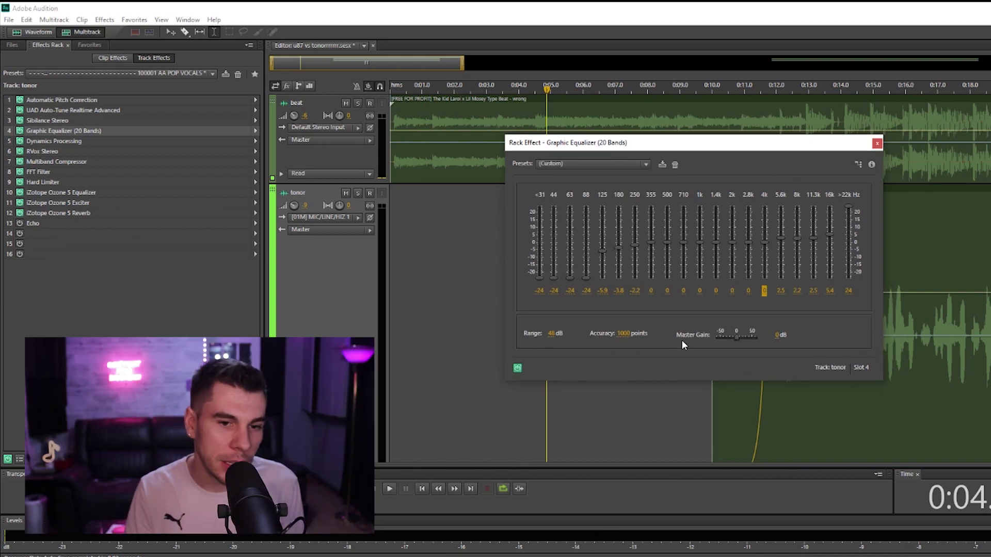
Step: Open Dynamics Processing from the tonor track's effects rack and review its list of presets
double_click(102, 138)
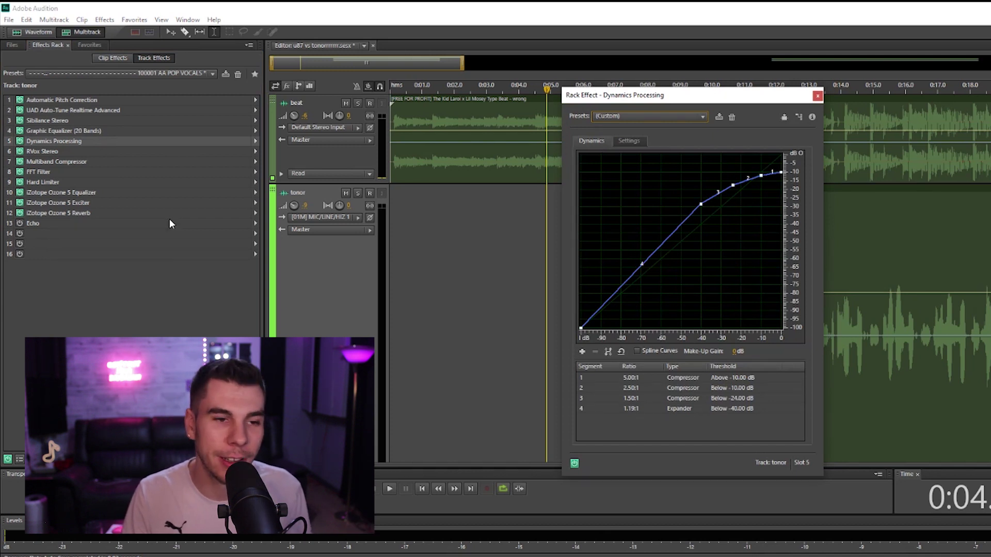
click(671, 116)
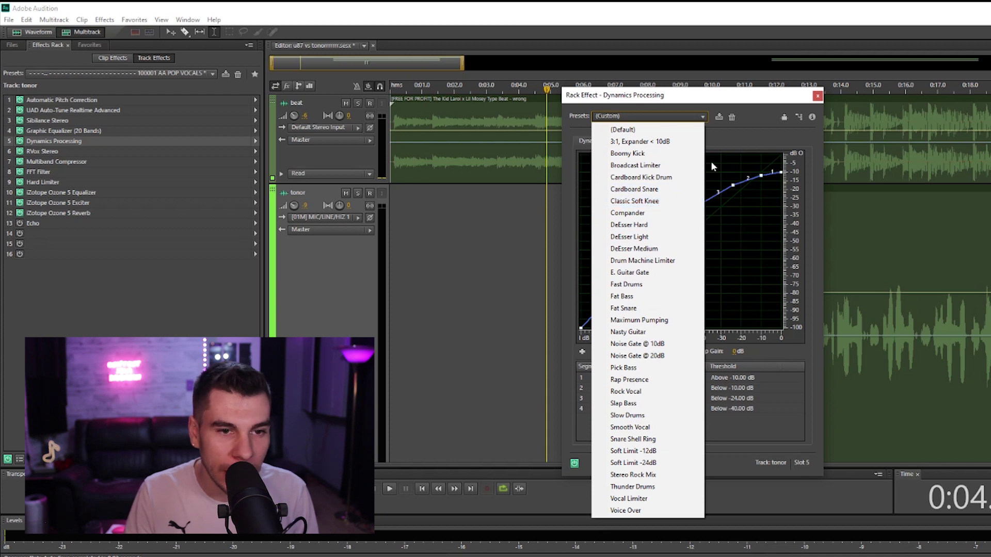
click(763, 124)
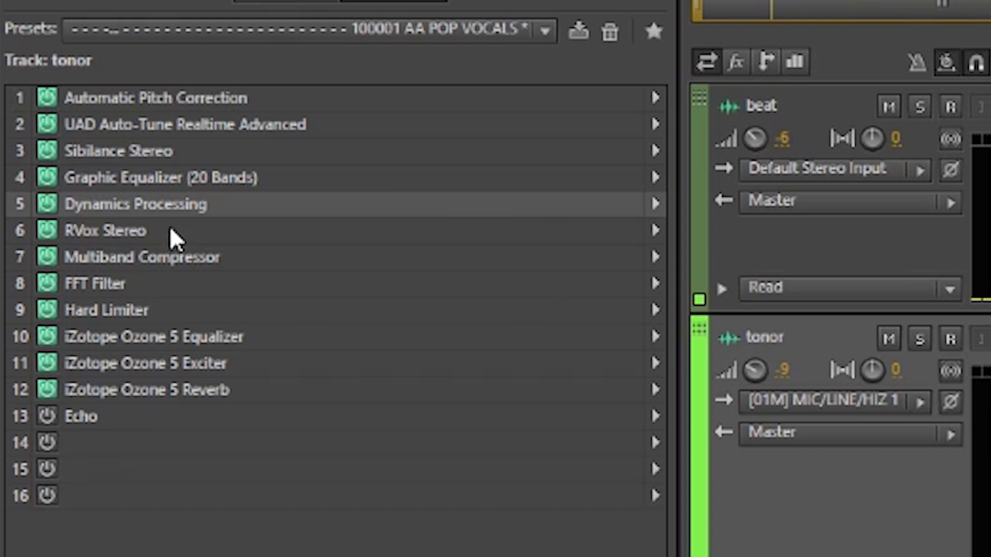
Step: Open RVox Stereo from the tonor track's effects rack and browse through its plug-in presets
double_click(171, 230)
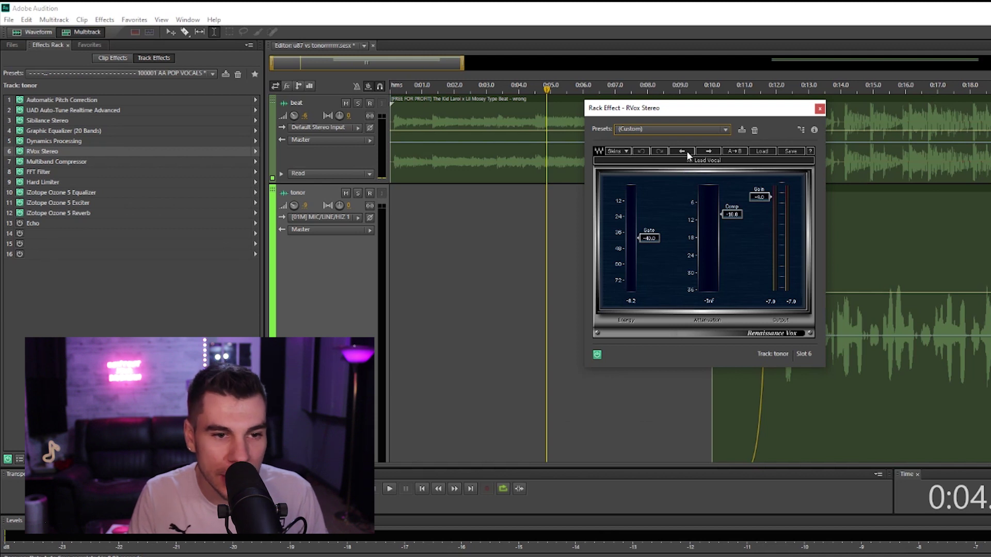
click(683, 151)
click(708, 150)
click(709, 151)
click(708, 150)
click(708, 151)
click(708, 151)
click(708, 151)
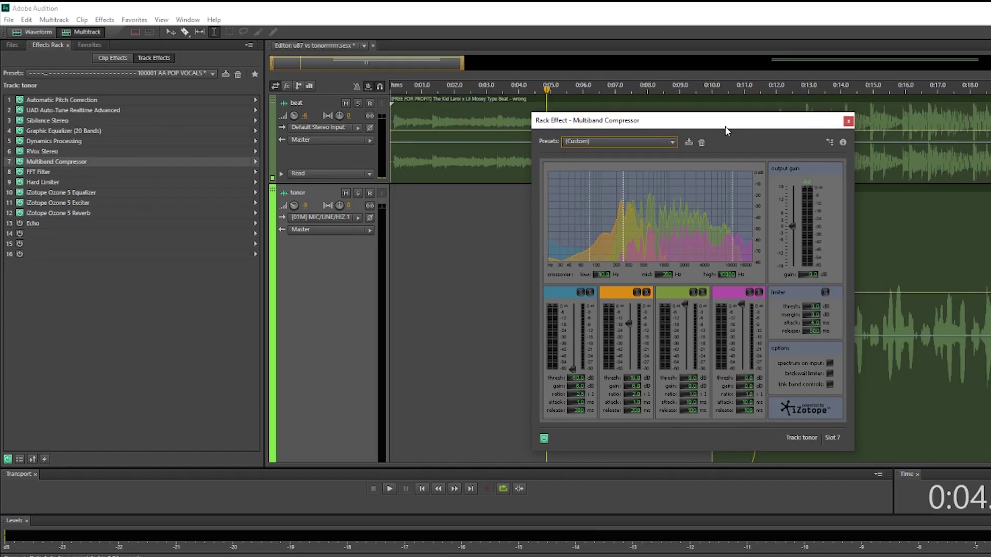
Step: Examine the Multiband Compressor bands and the FFT Filter curve, and close the FFT Filter
drag(728, 129, 777, 77)
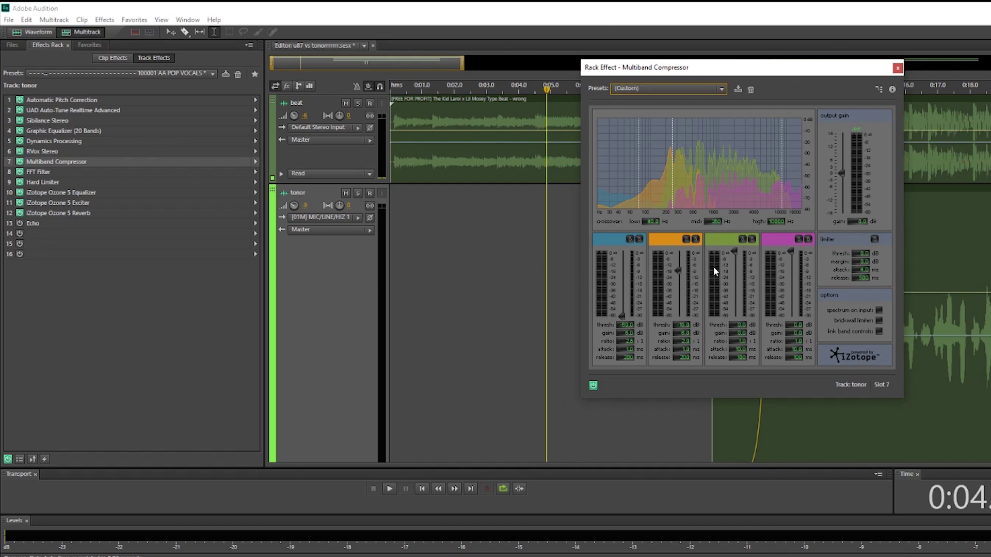
drag(783, 70, 546, 106)
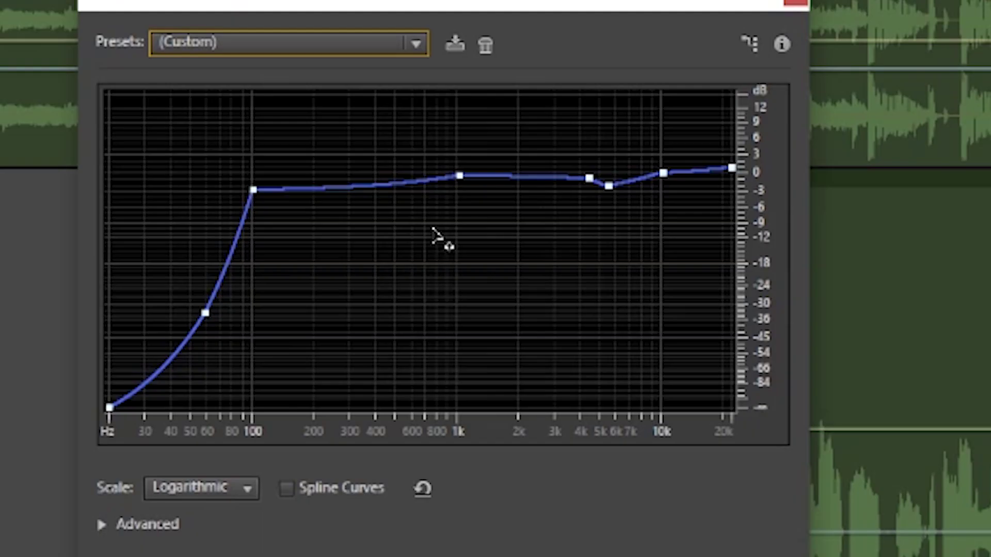
click(798, 3)
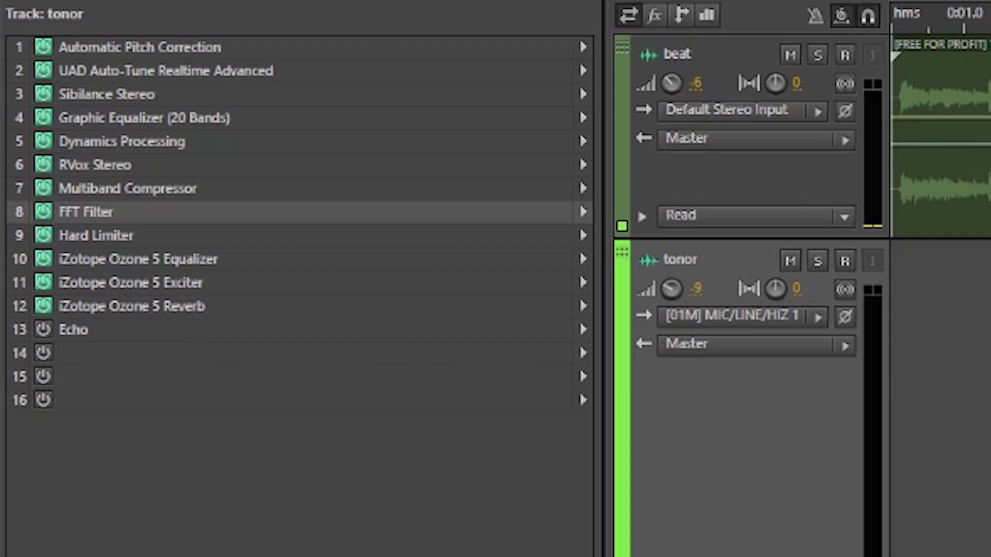
Step: Open the Hard Limiter to review its amplitude, boost and timing settings, and close it again
click(147, 234)
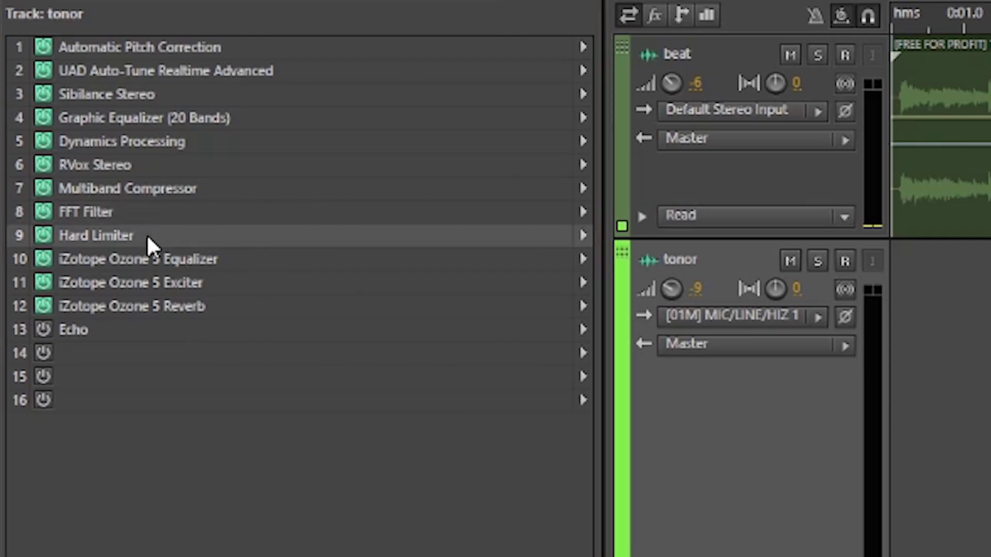
double_click(147, 235)
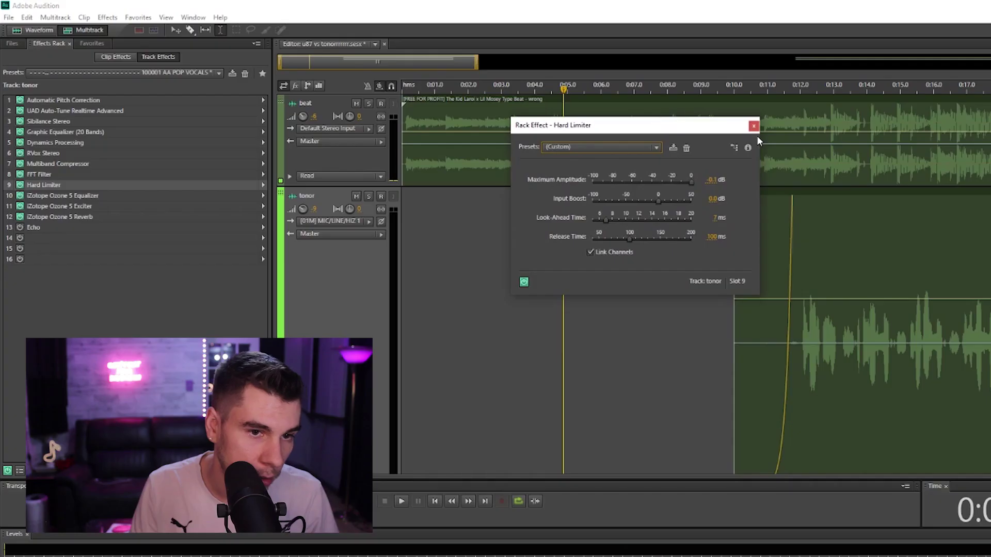
click(754, 126)
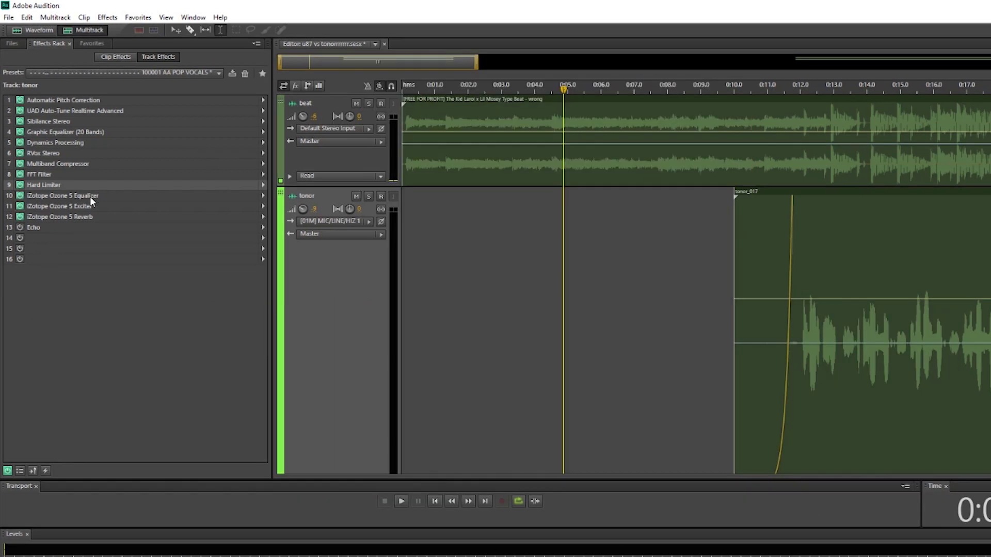
Step: Review the iZotope Ozone 5 Equalizer curve, close it, and open the iZotope Ozone 5 Exciter
double_click(91, 197)
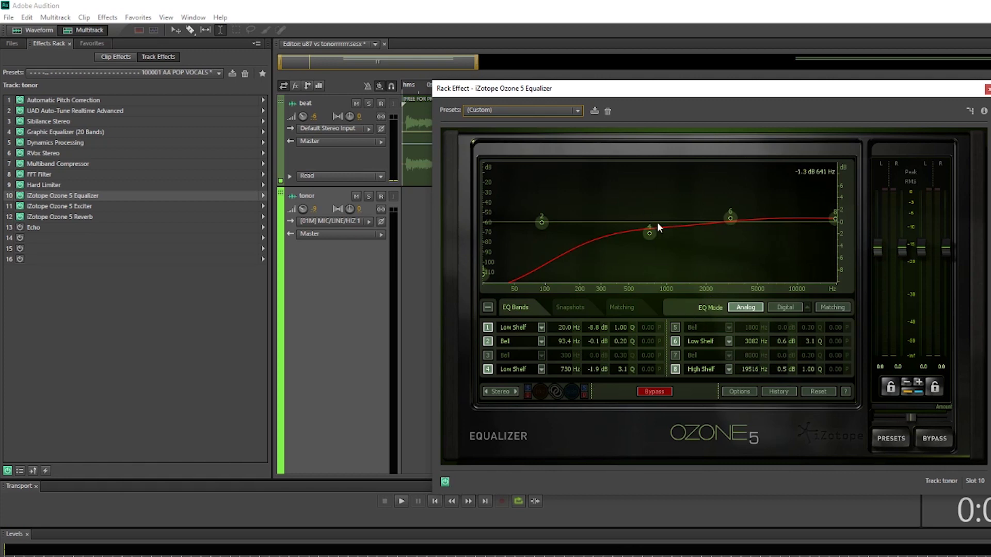
click(988, 89)
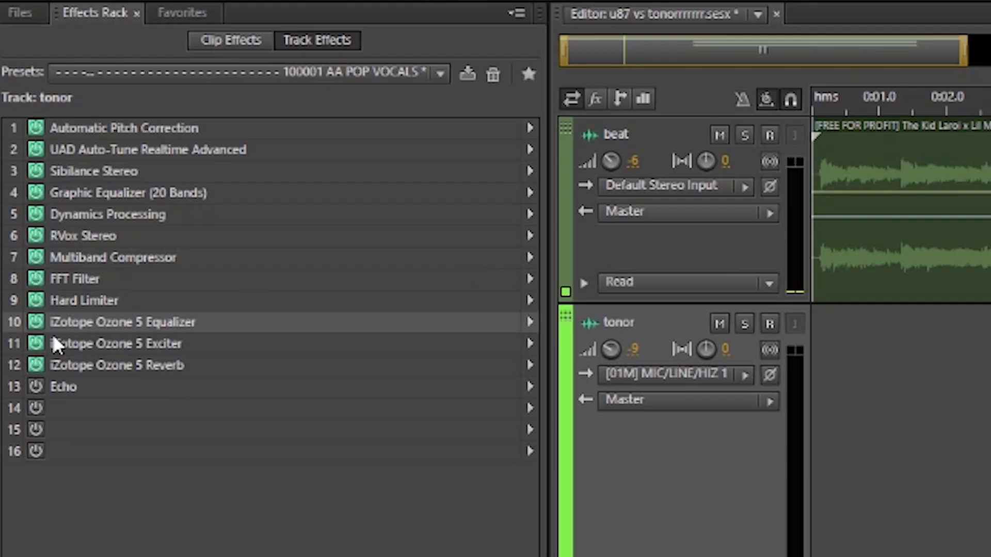
double_click(88, 343)
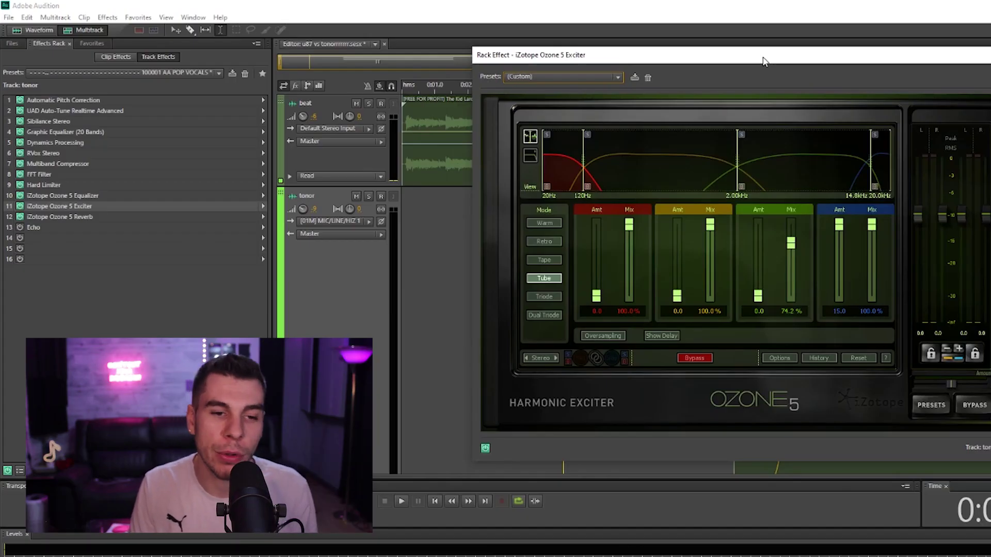
drag(764, 61, 432, 104)
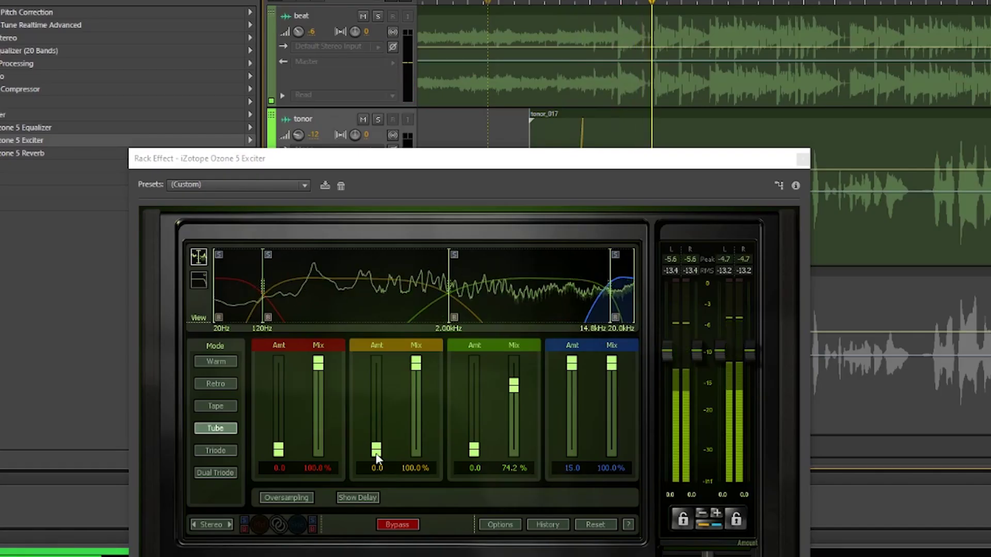
Step: Try the Exciter's two lowest band amounts at 15.0, return both to 0.0, and close the Exciter
drag(344, 338, 345, 250)
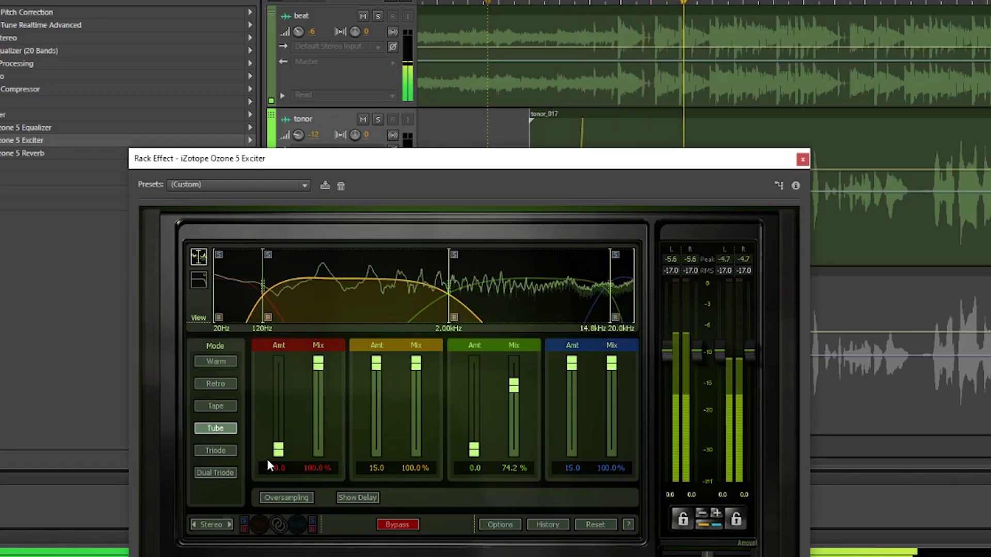
drag(278, 450, 301, 334)
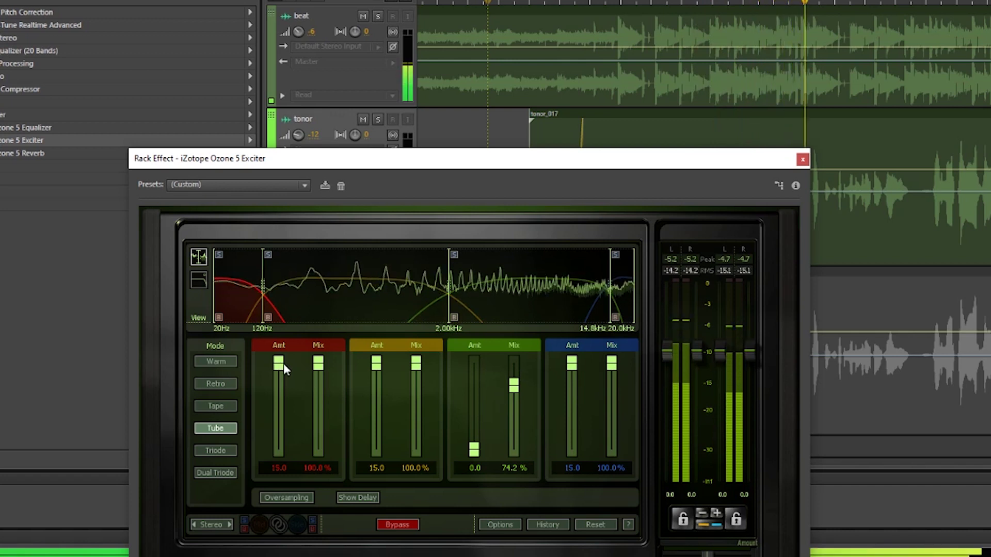
drag(283, 363, 280, 452)
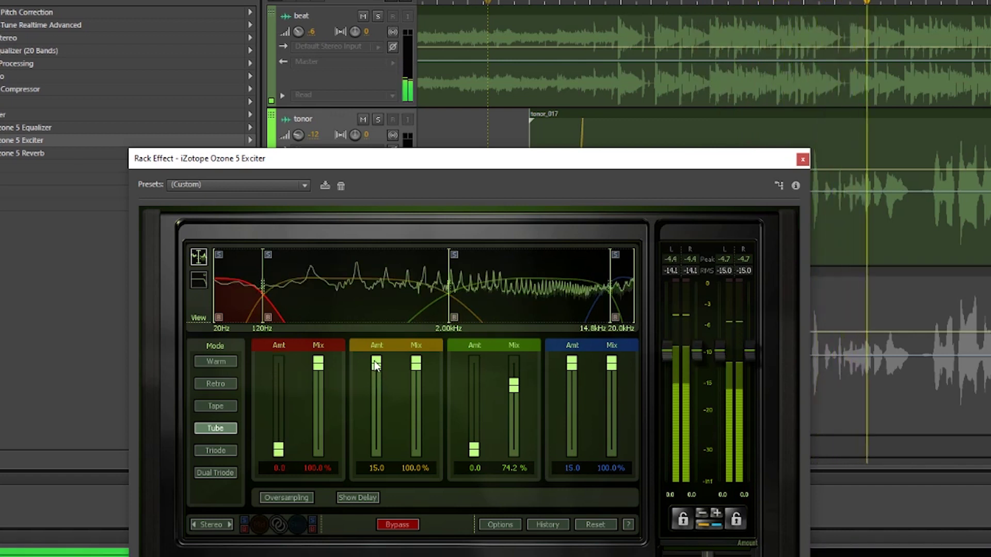
drag(375, 365, 377, 450)
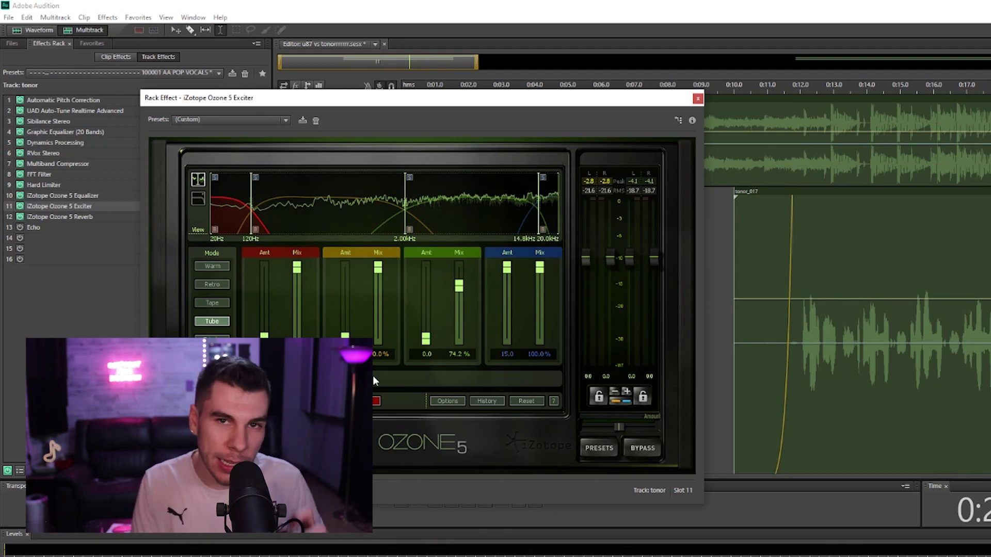
click(698, 98)
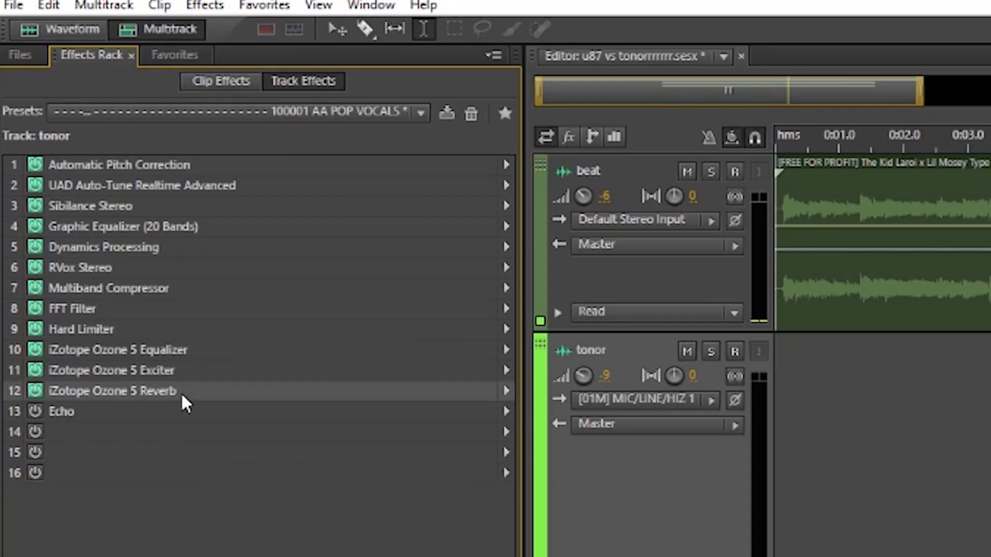
Step: Open the iZotope Ozone 5 Reverb to review its mode, pre-delay, decay and dry/wet mix settings, and close it again
double_click(182, 396)
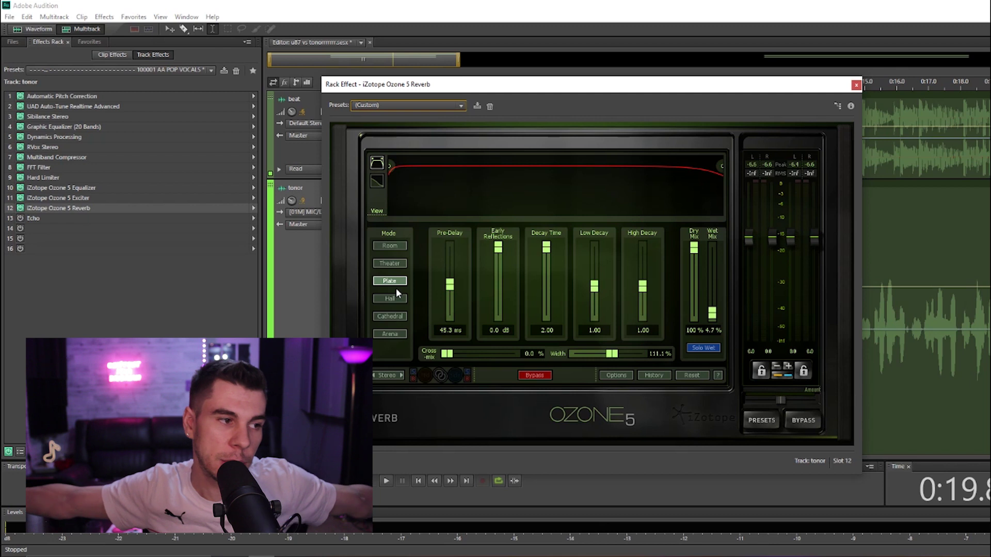
key(Escape)
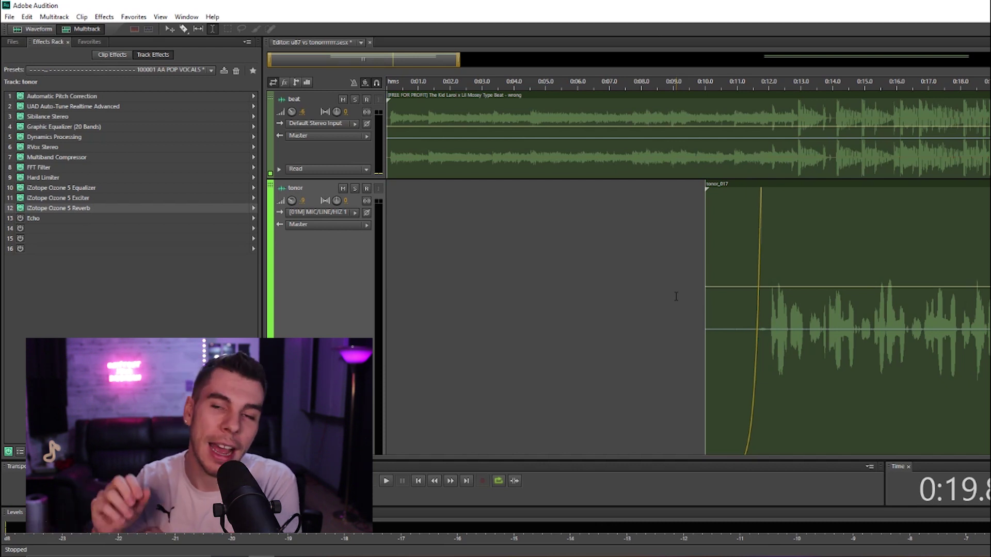
scroll(676, 297, down, 1)
scroll(682, 268, down, 3)
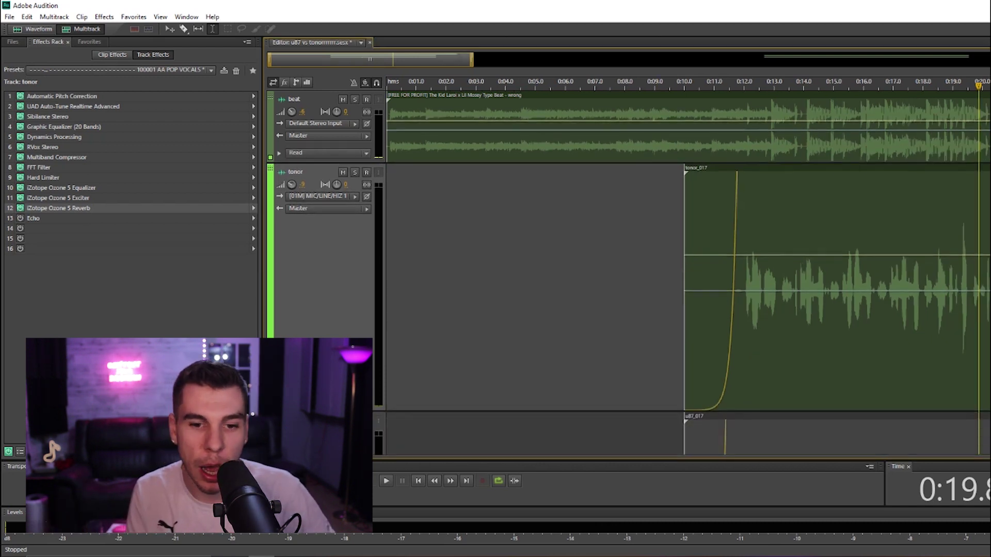